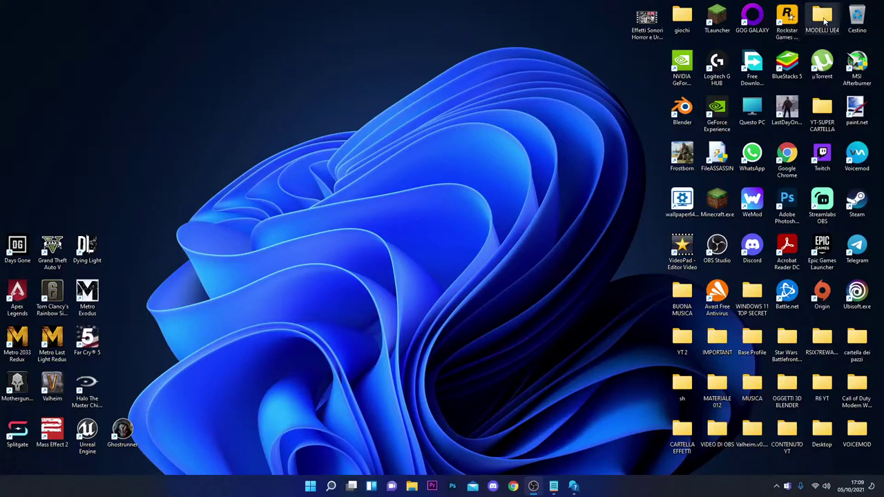
pyautogui.moveTo(851, 29); pyautogui.dragTo(448, 136)
pyautogui.moveTo(388, 119); pyautogui.dragTo(854, 24)
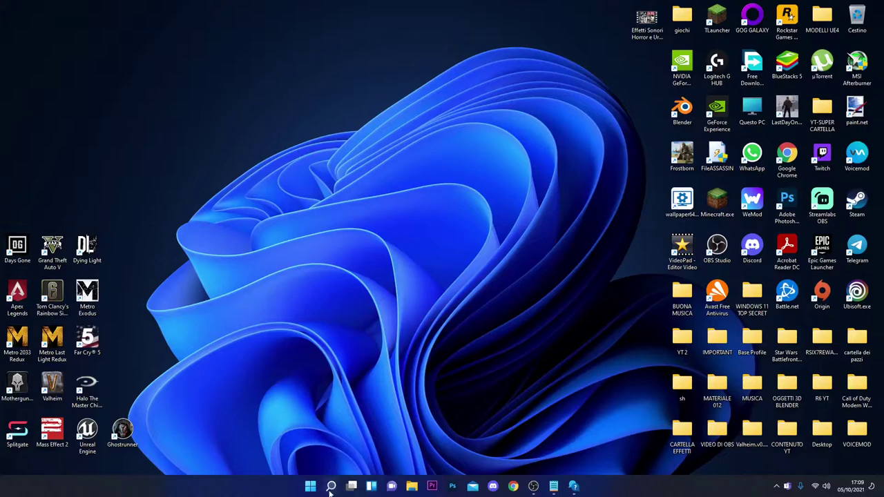
# Step: Open Windows Defender Firewall con sicurezza avanzata from the recent searches and move its window nearer the middle of the desktop
pyautogui.click(331, 486)
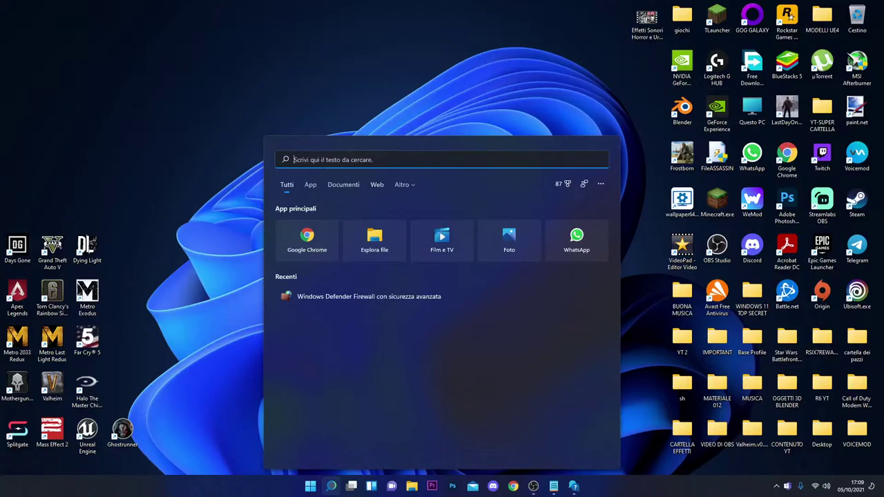
pyautogui.click(327, 301)
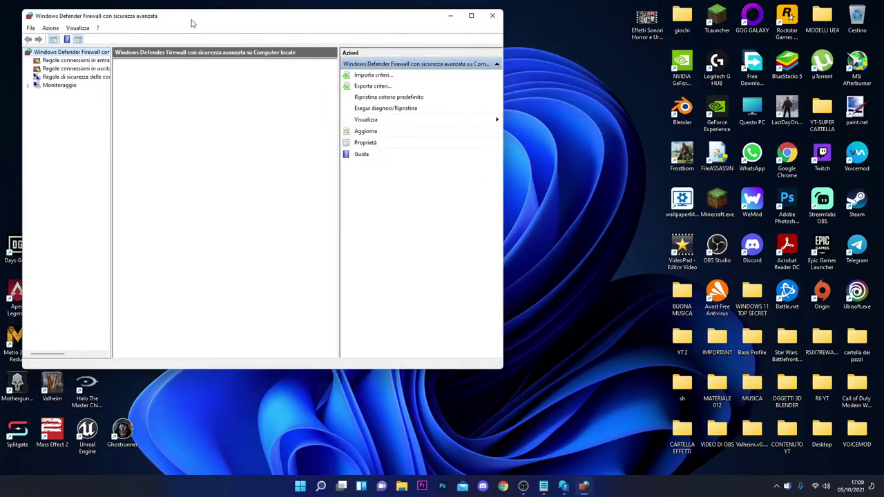
pyautogui.moveTo(195, 22); pyautogui.dragTo(317, 69)
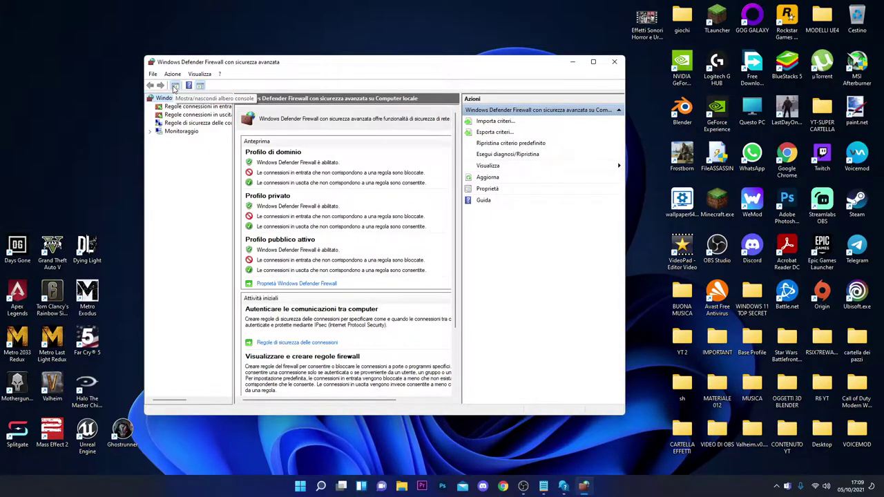
# Step: View the firewall console's disk cleanup options and close them without deleting any files
pyautogui.click(152, 74)
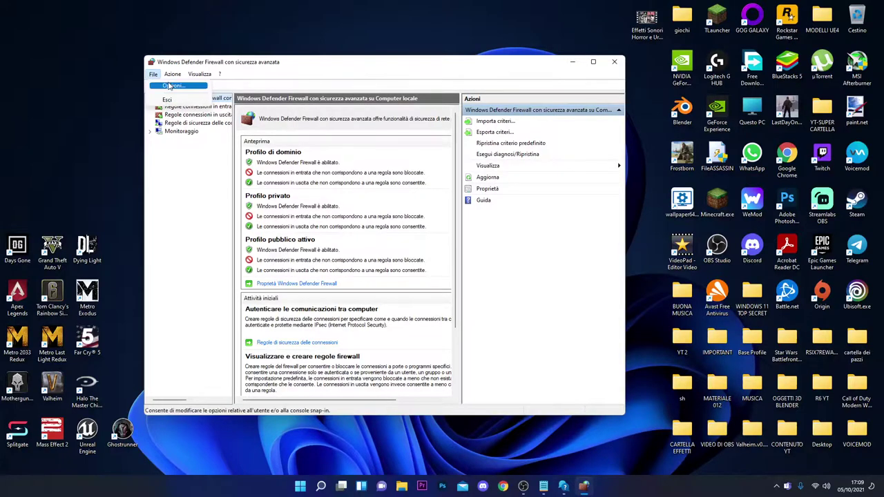
pyautogui.click(169, 84)
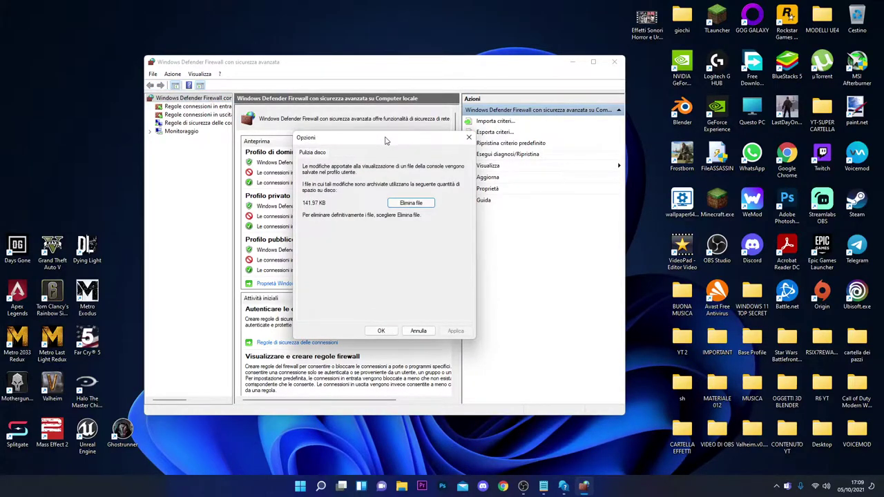
pyautogui.moveTo(386, 139); pyautogui.dragTo(411, 122)
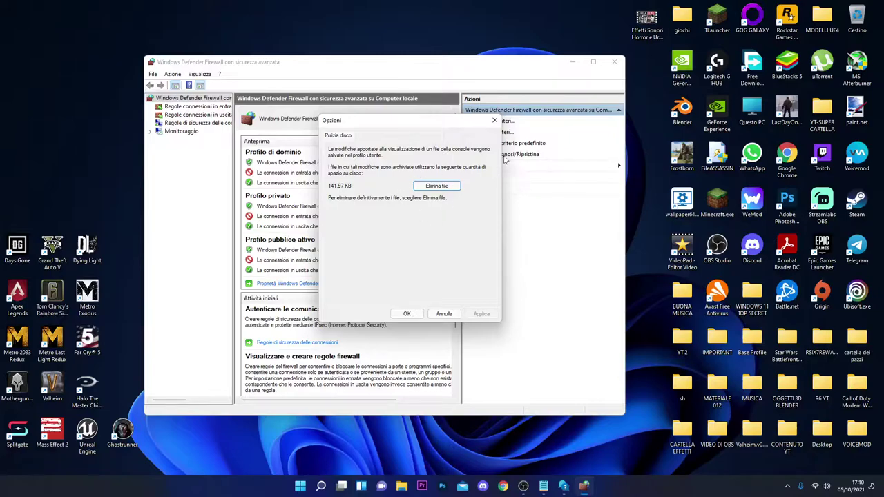
pyautogui.click(494, 123)
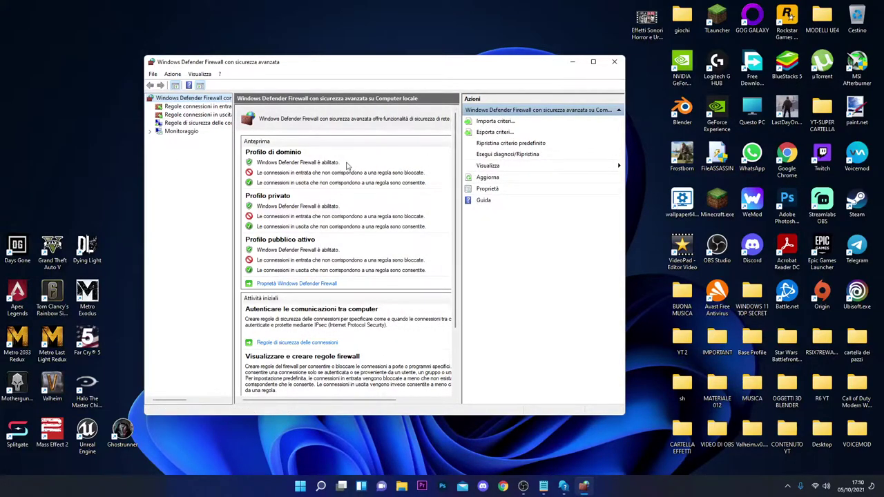
# Step: View the inbound connection rules, return to the firewall overview and look through it
pyautogui.click(197, 107)
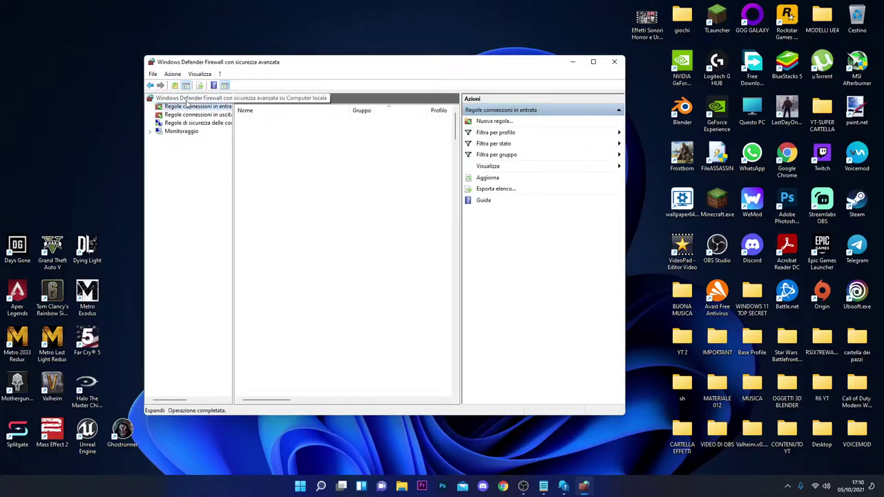
pyautogui.click(228, 100)
pyautogui.scroll(-2, 305, 286)
pyautogui.scroll(2, 305, 286)
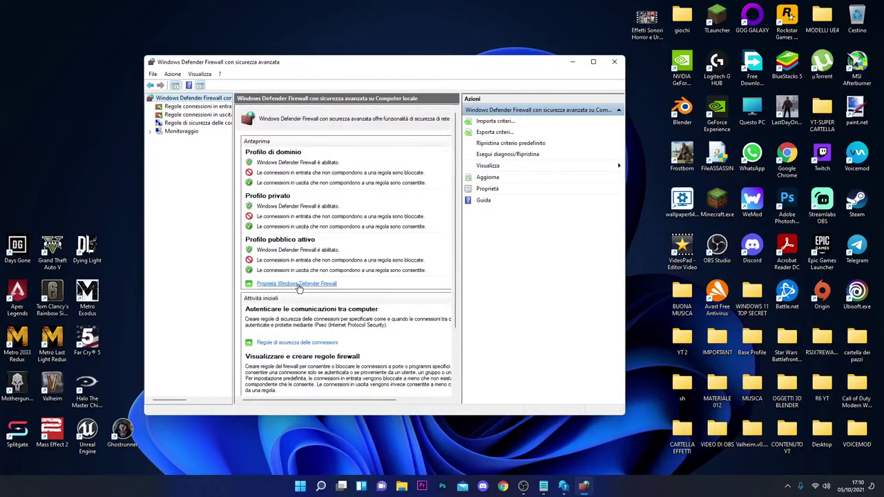
# Step: Open the firewall's properties and check the domain profile's firewall state choices, keeping Attivato (scelta consigliata)
pyautogui.click(172, 74)
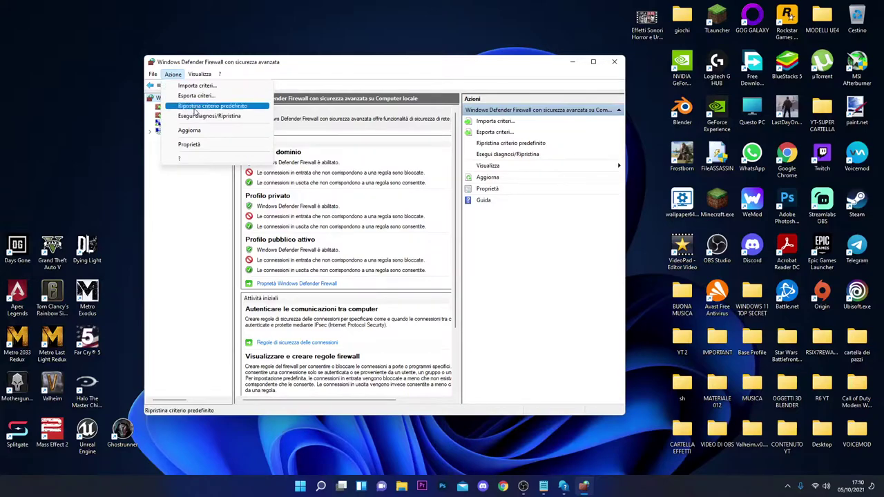
pyautogui.click(194, 144)
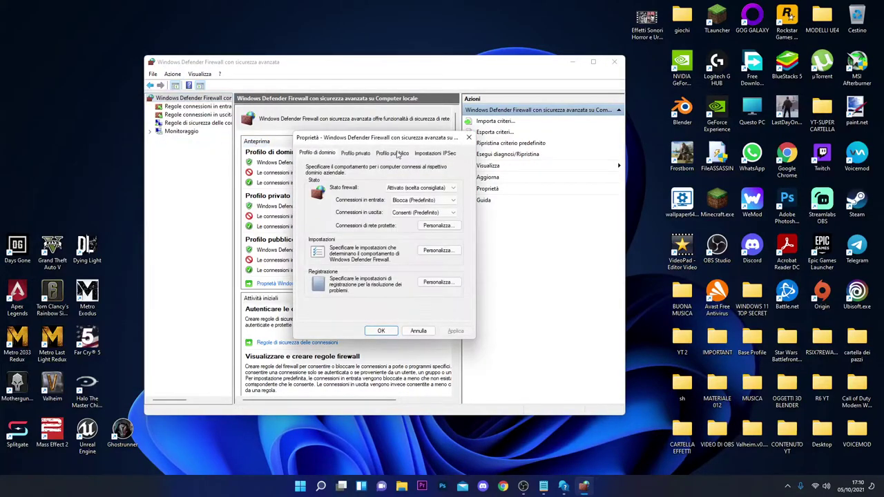
pyautogui.moveTo(400, 146); pyautogui.dragTo(328, 140)
pyautogui.click(363, 184)
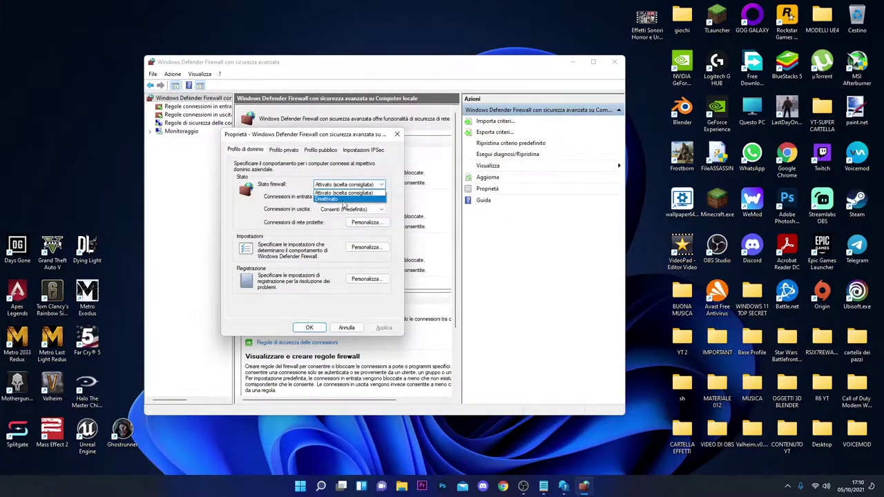
pyautogui.click(336, 185)
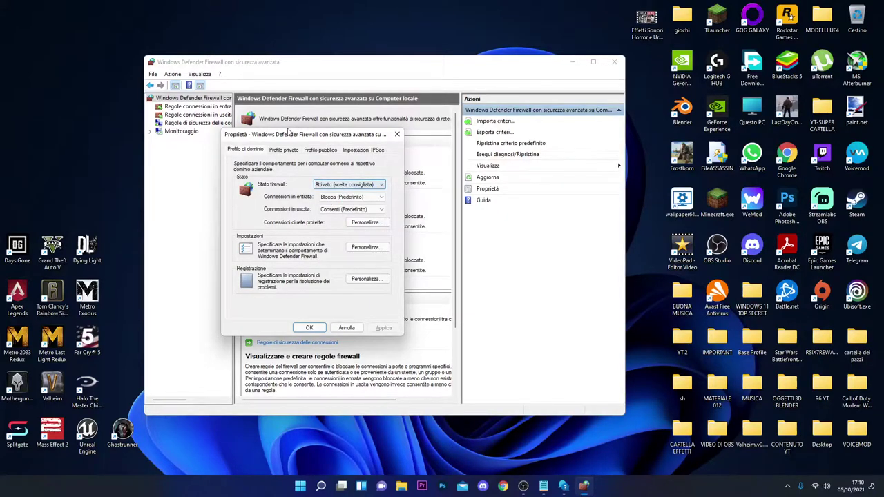
# Step: Check the choices for the domain profile's inbound connections, keeping Blocca (Predefinito)
pyautogui.click(349, 197)
pyautogui.click(350, 199)
pyautogui.click(350, 199)
pyautogui.click(341, 198)
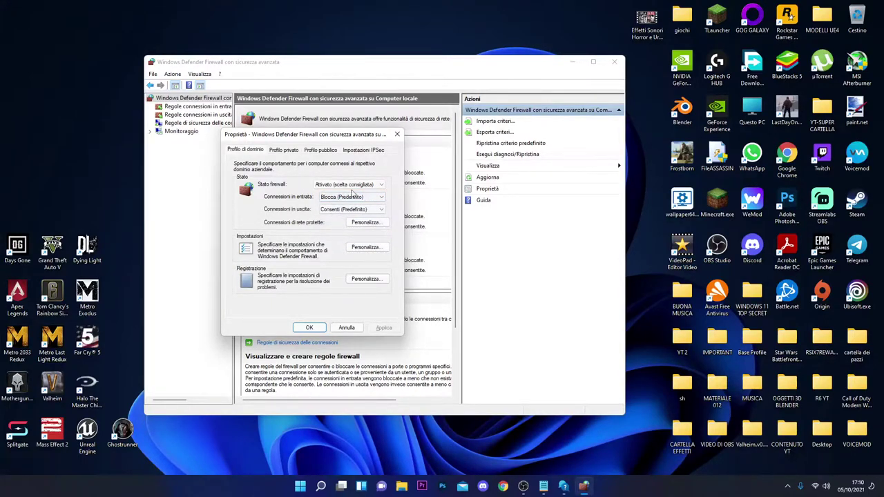
# Step: Keep the domain profile's firewall state on Attivato (scelta consigliata), confirm the properties and close the firewall window
pyautogui.moveTo(349, 141); pyautogui.dragTo(367, 157)
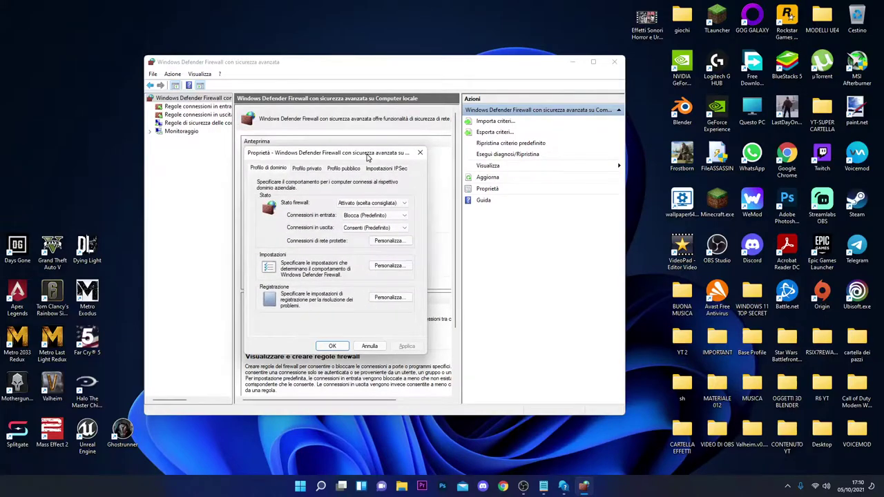
pyautogui.click(368, 204)
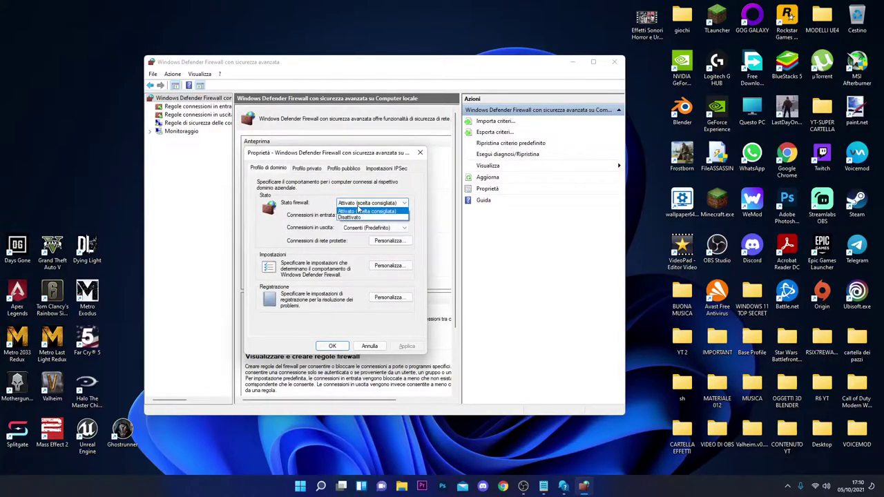
pyautogui.click(351, 208)
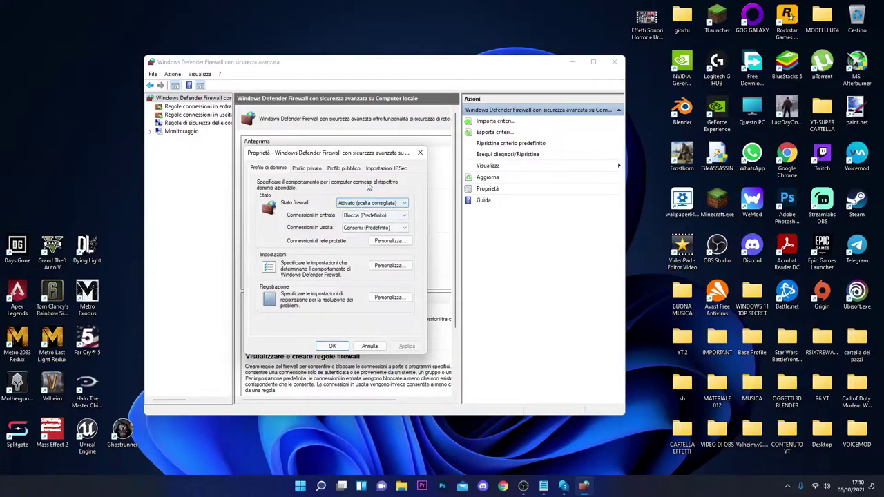
pyautogui.click(332, 346)
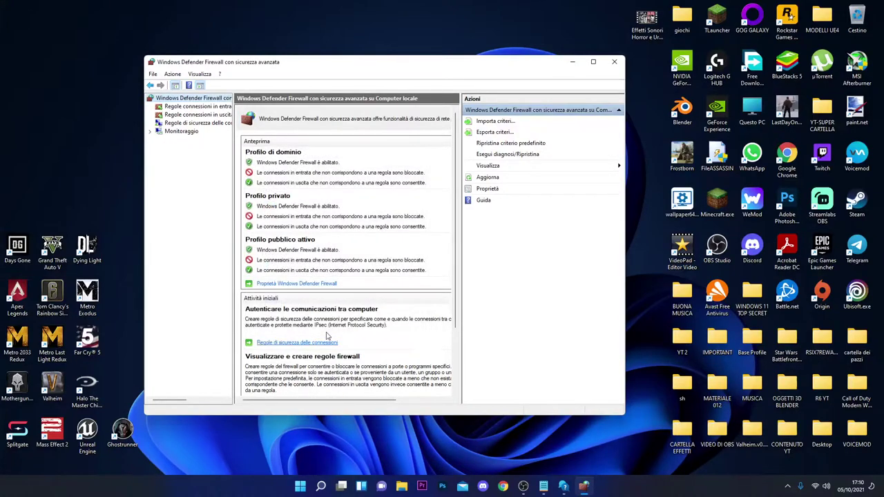
pyautogui.click(613, 61)
pyautogui.rightClick(265, 167)
pyautogui.click(297, 196)
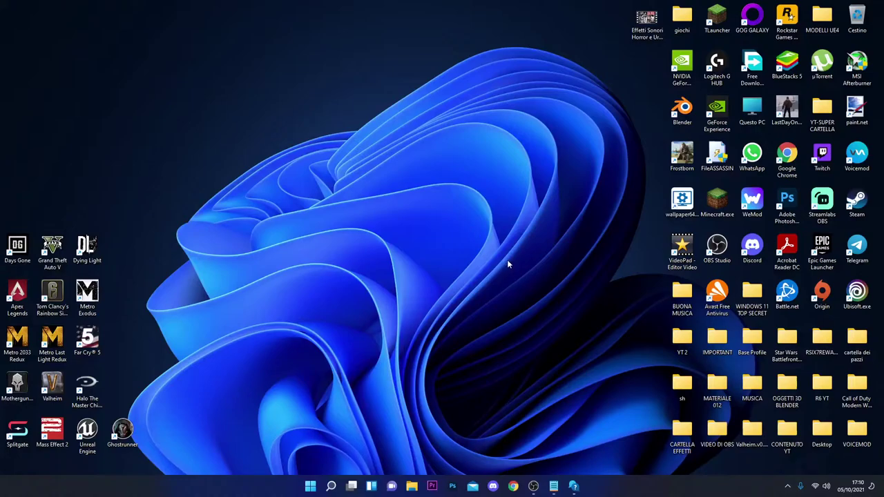
# Step: View the taskbar personalization settings and close them
pyautogui.rightClick(612, 489)
pyautogui.click(634, 467)
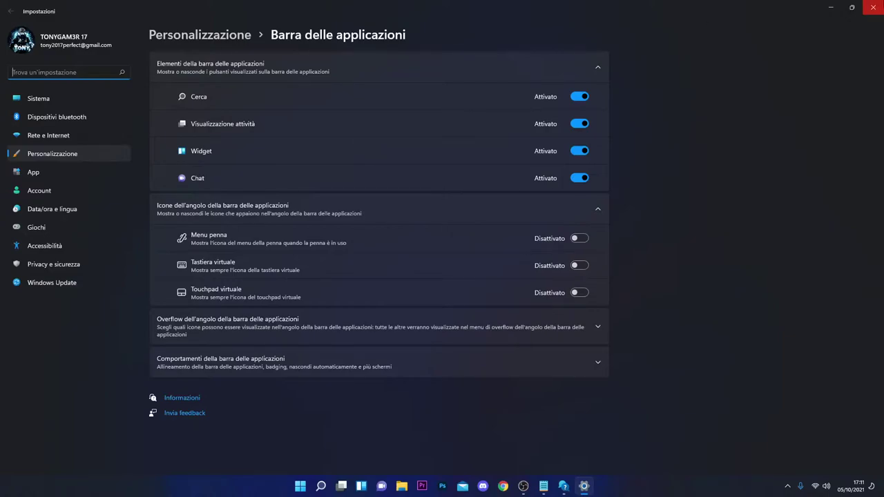
pyautogui.click(872, 7)
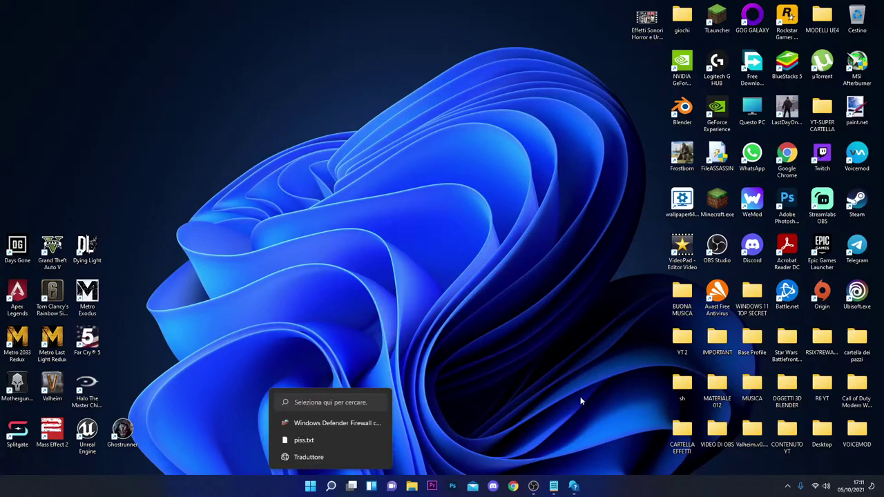
# Step: Open Task Manager (Gestione attività) and move its window away from the desktop's corner
pyautogui.rightClick(315, 488)
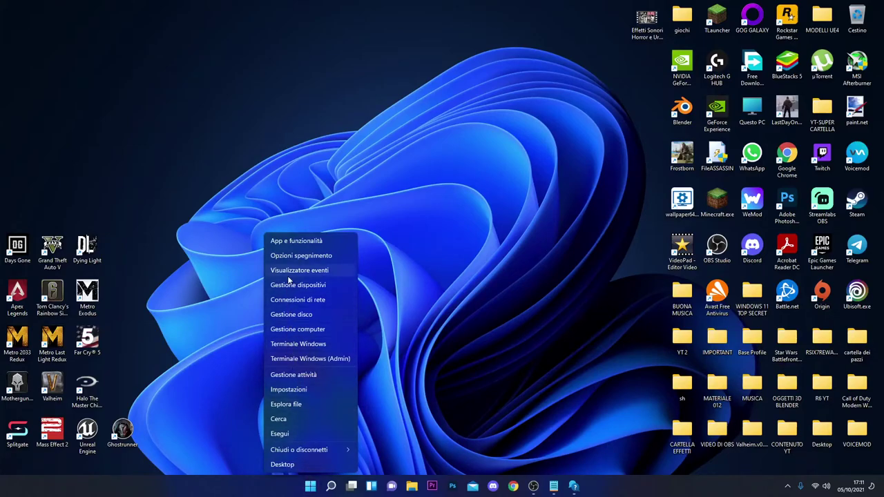
pyautogui.click(292, 375)
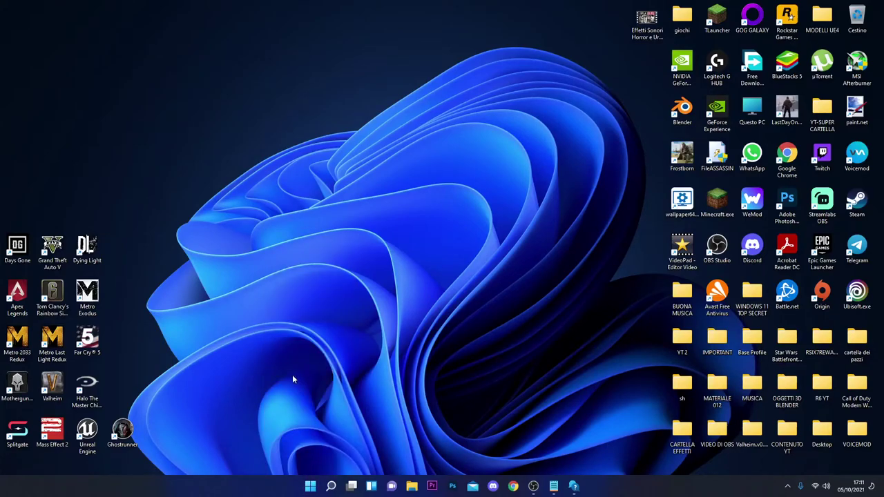
pyautogui.moveTo(95, 25); pyautogui.dragTo(236, 57)
pyautogui.click(109, 197)
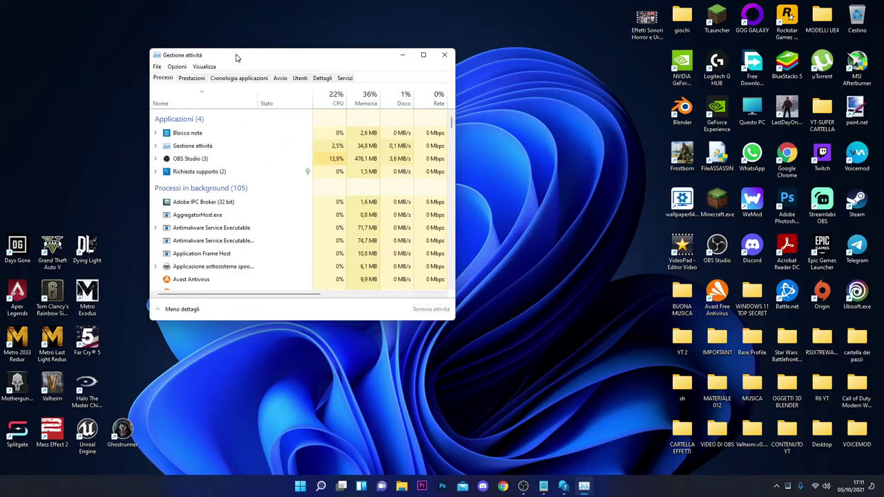
# Step: Examine the CPU and memory performance graphs in Task Manager, then close it
pyautogui.click(192, 77)
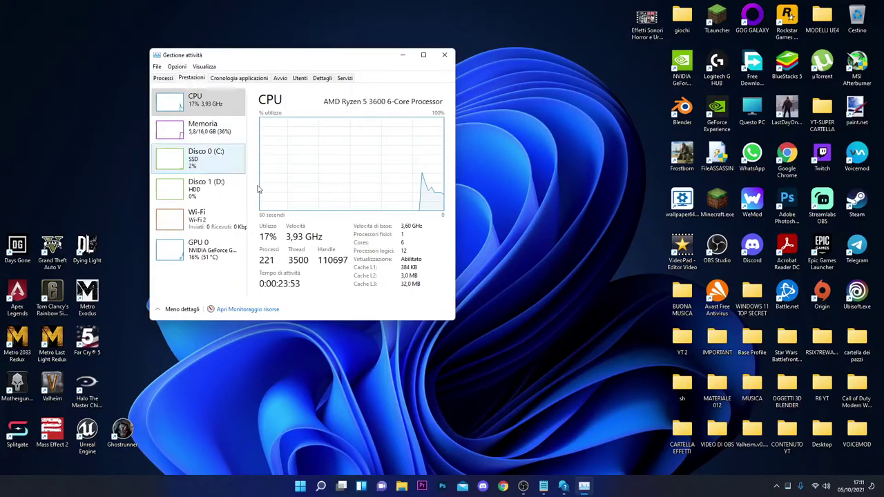
pyautogui.click(203, 130)
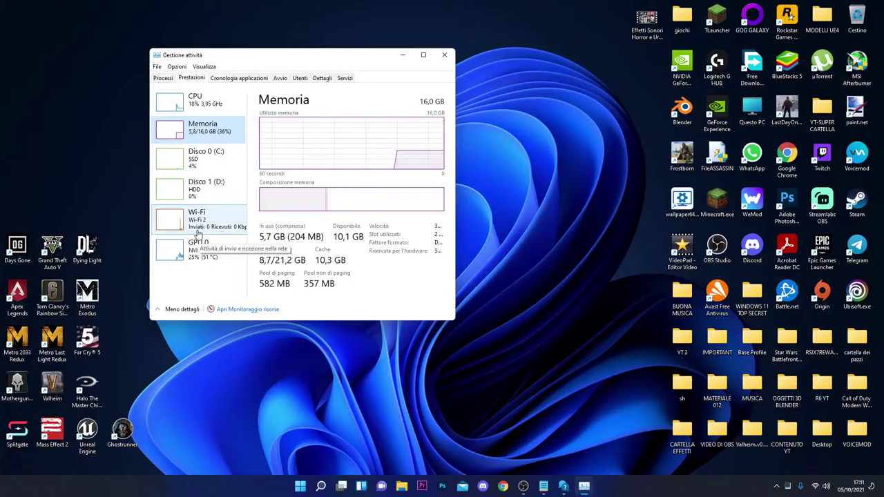
pyautogui.click(185, 110)
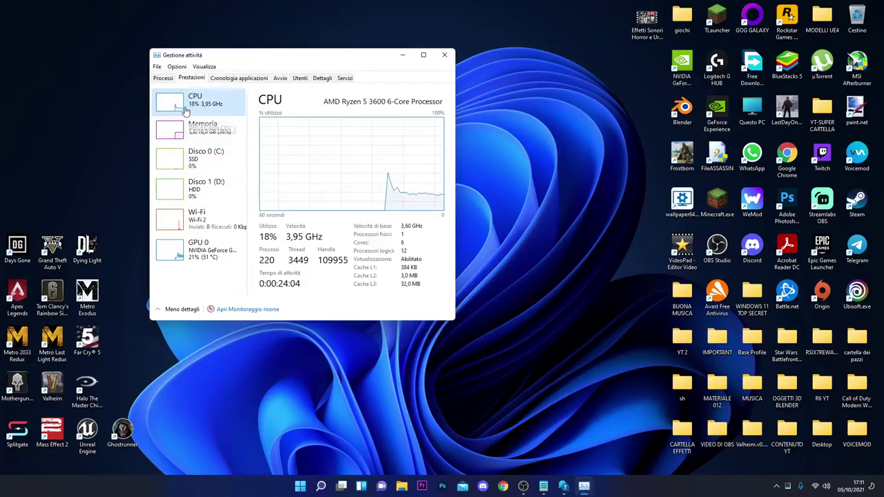
pyautogui.click(444, 56)
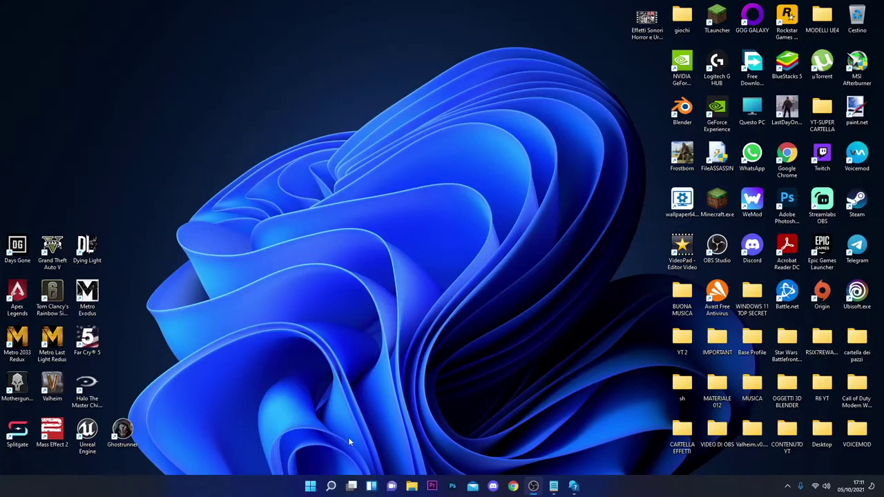
# Step: Search Windows for "windows update", view the Windows Update settings page and close it
pyautogui.click(331, 487)
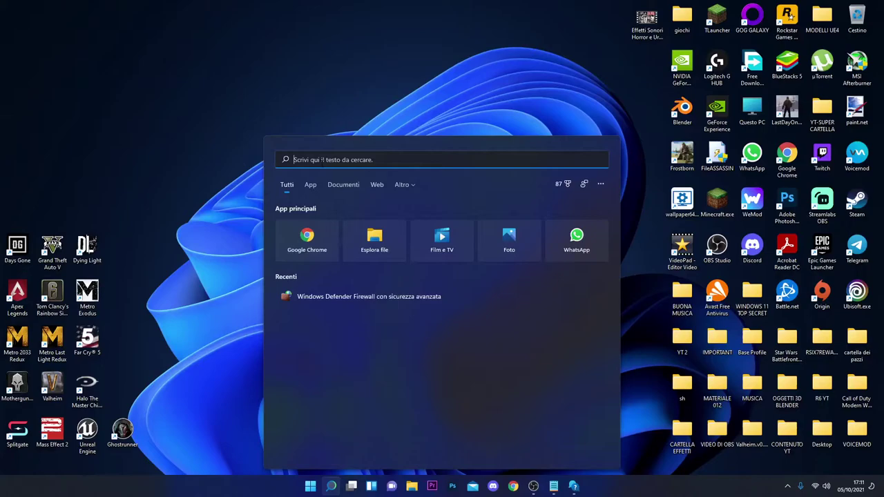
pyautogui.write('windows')
pyautogui.press('BackSpace')
pyautogui.press('BackSpace')
pyautogui.press('BackSpace')
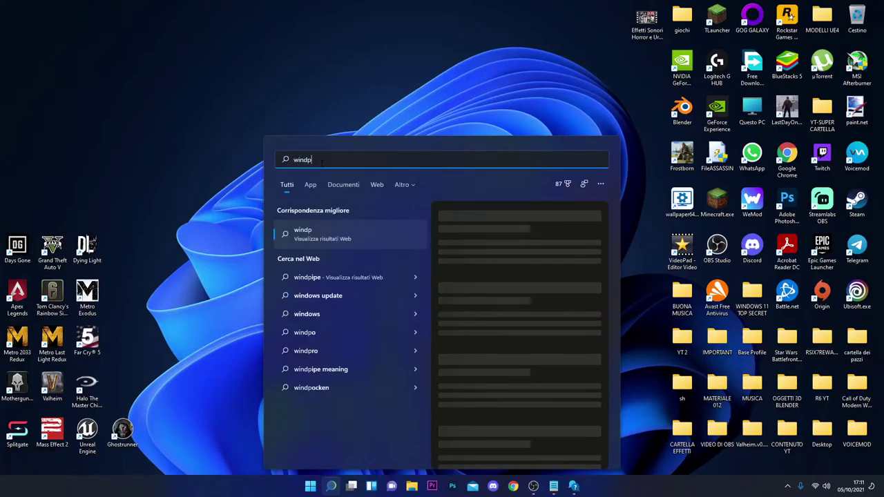
pyautogui.write('ows')
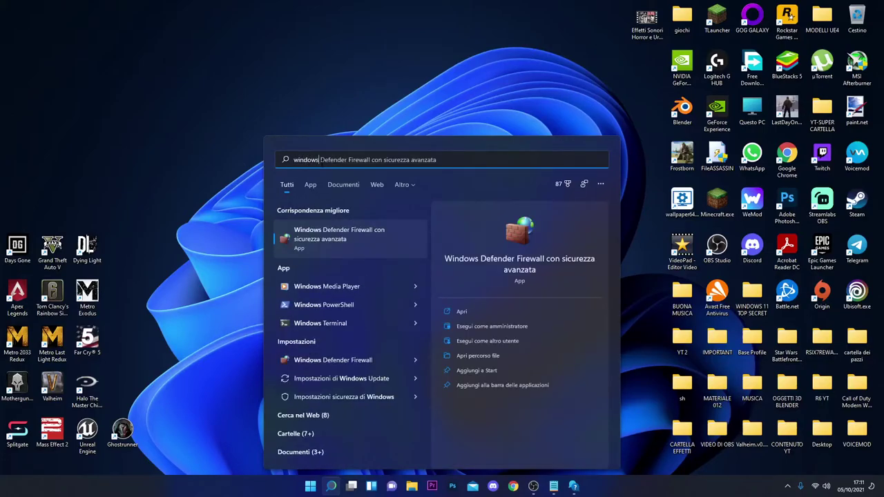
pyautogui.write(' update')
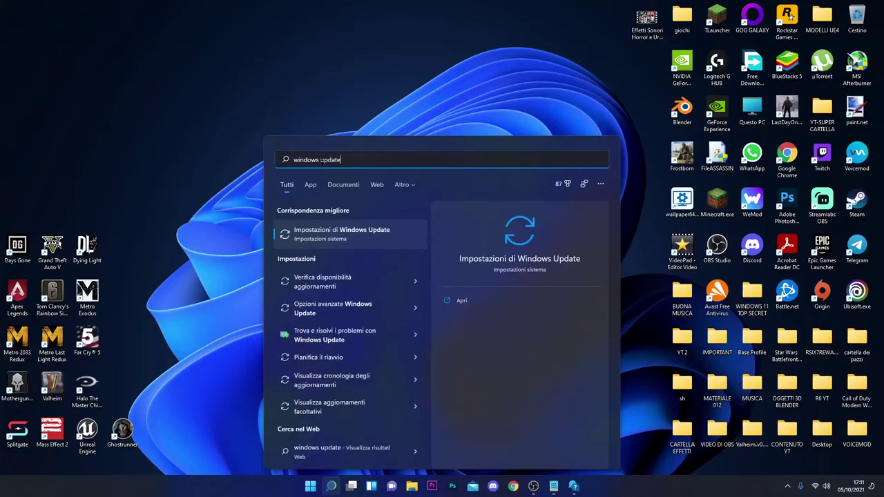
pyautogui.press('Return')
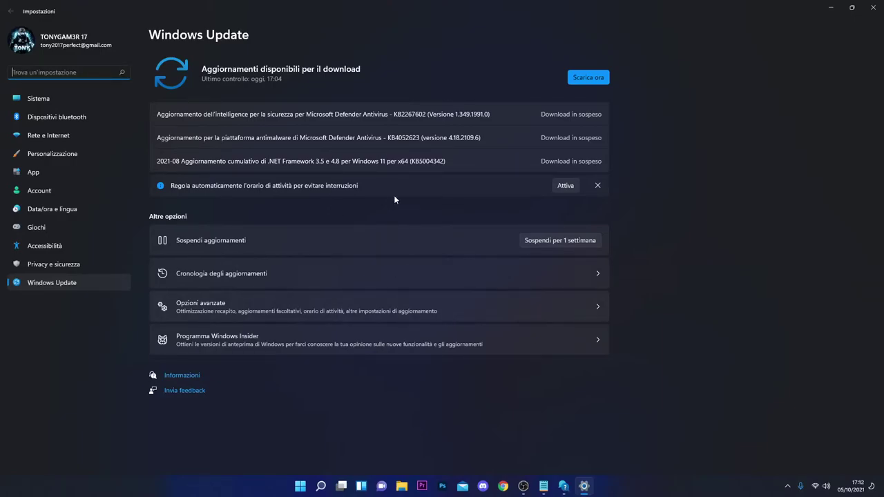
pyautogui.hotkey('alt', 'F4')
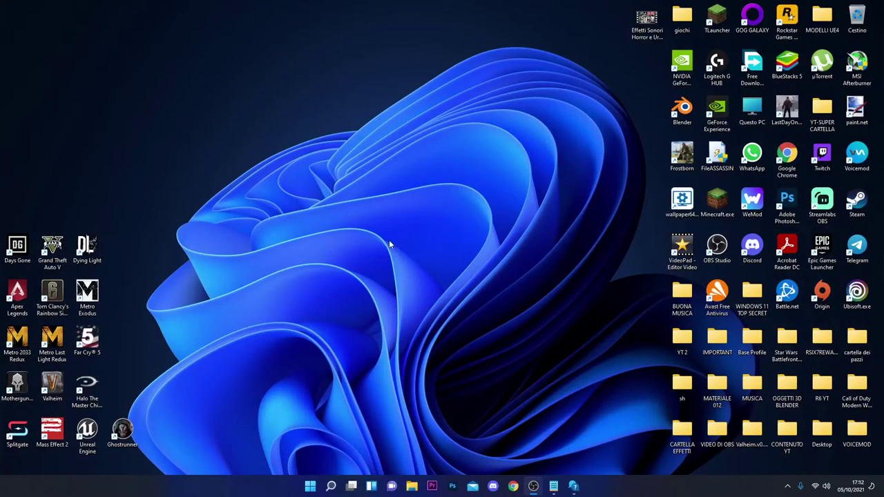